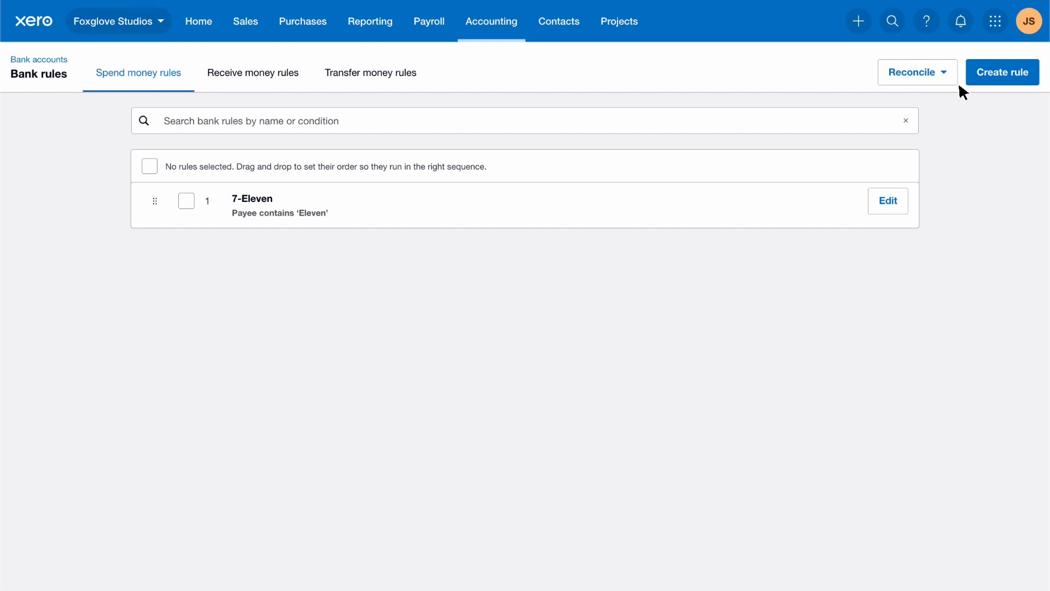
Create a spend money rule that matches any text field containing Esso, Texaco, BP, Shell or Mobil
{"action": "left_click", "coordinate": [1036, 80]}
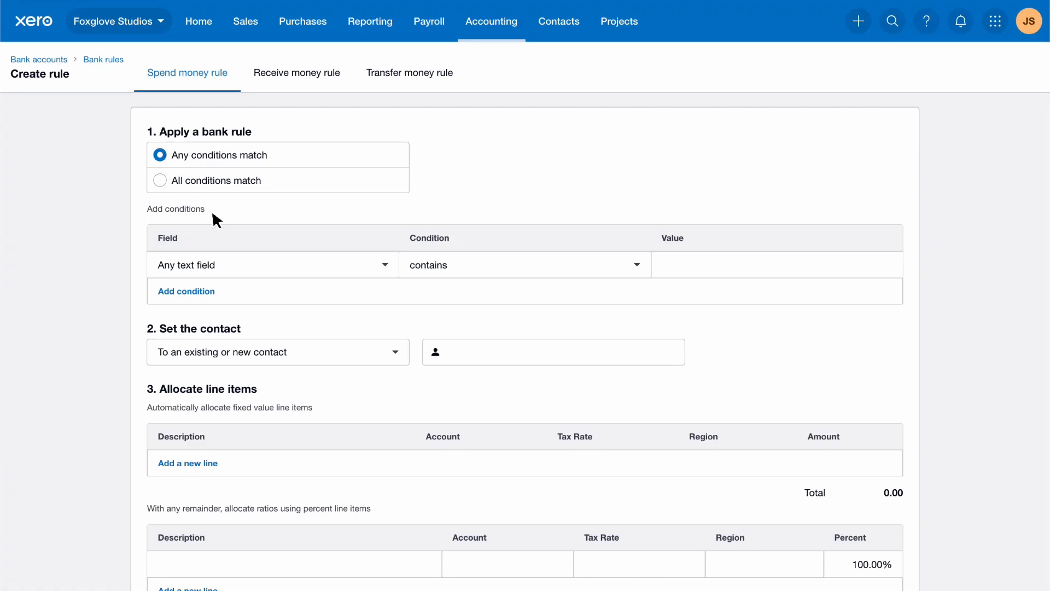
{"action": "left_click", "coordinate": [385, 265]}
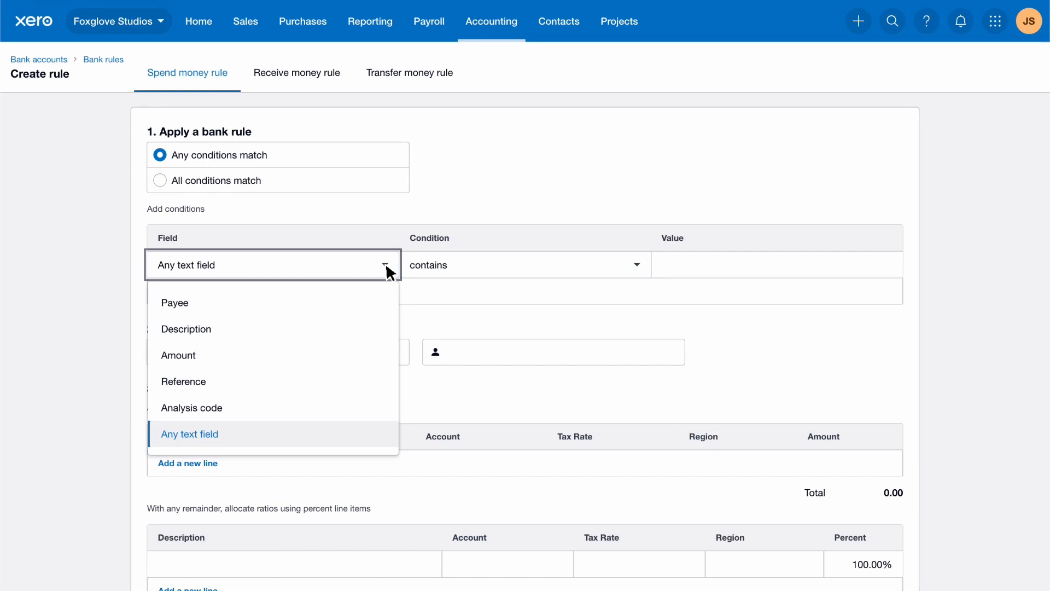
{"action": "left_click", "coordinate": [248, 438]}
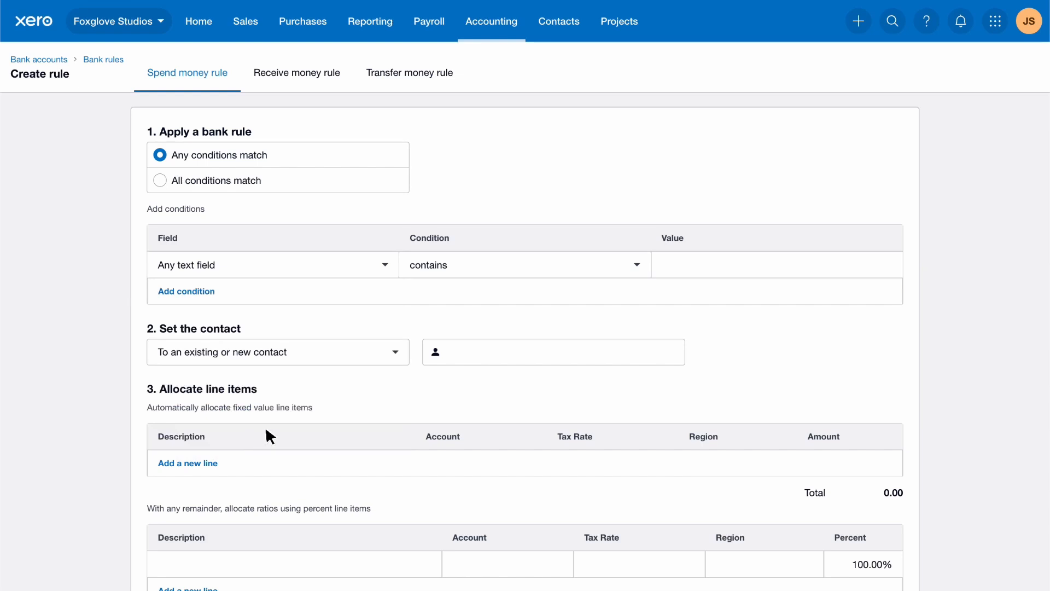
{"action": "left_click", "coordinate": [640, 271]}
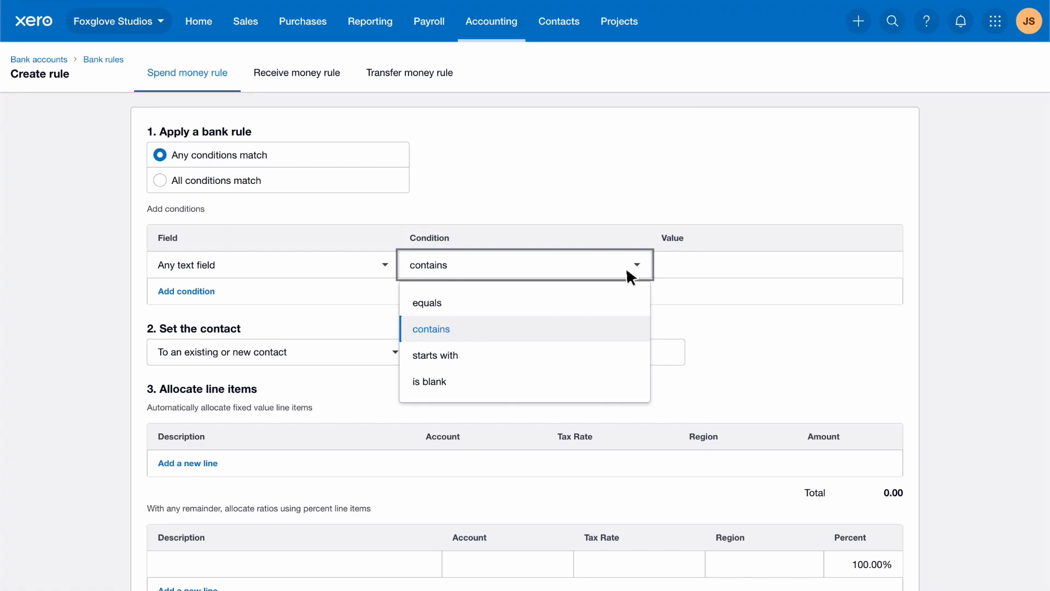
{"action": "left_click", "coordinate": [468, 329]}
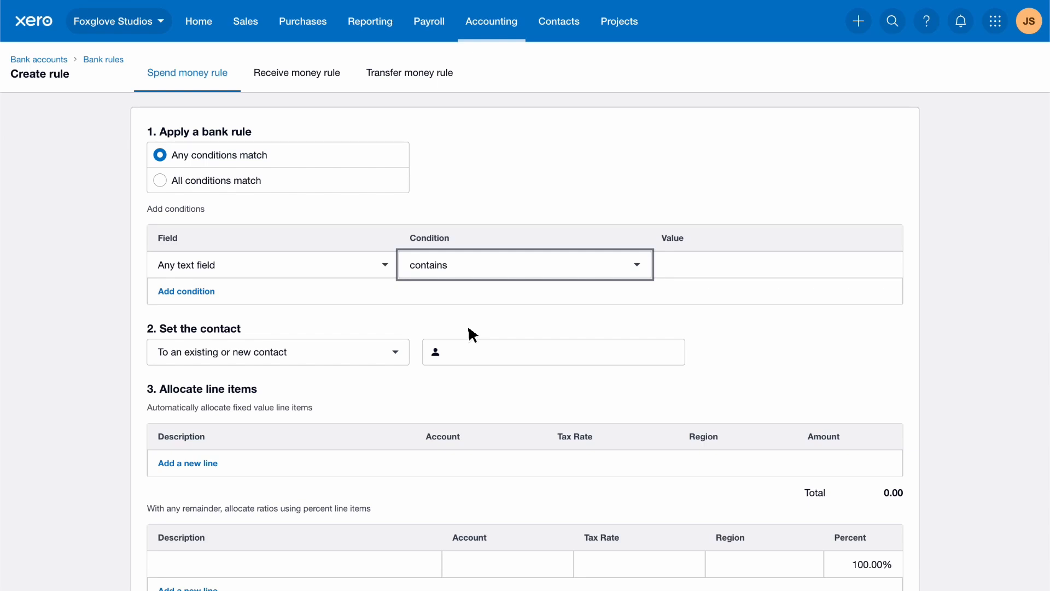
{"action": "left_click", "coordinate": [886, 272]}
{"action": "type", "text": "Esso"}
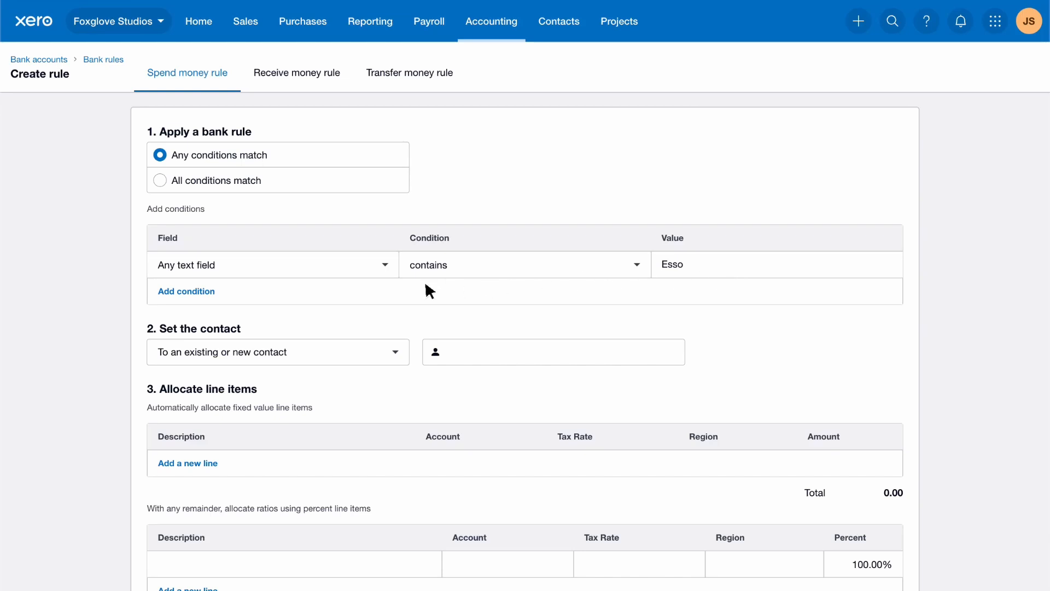
{"action": "left_click", "coordinate": [217, 294]}
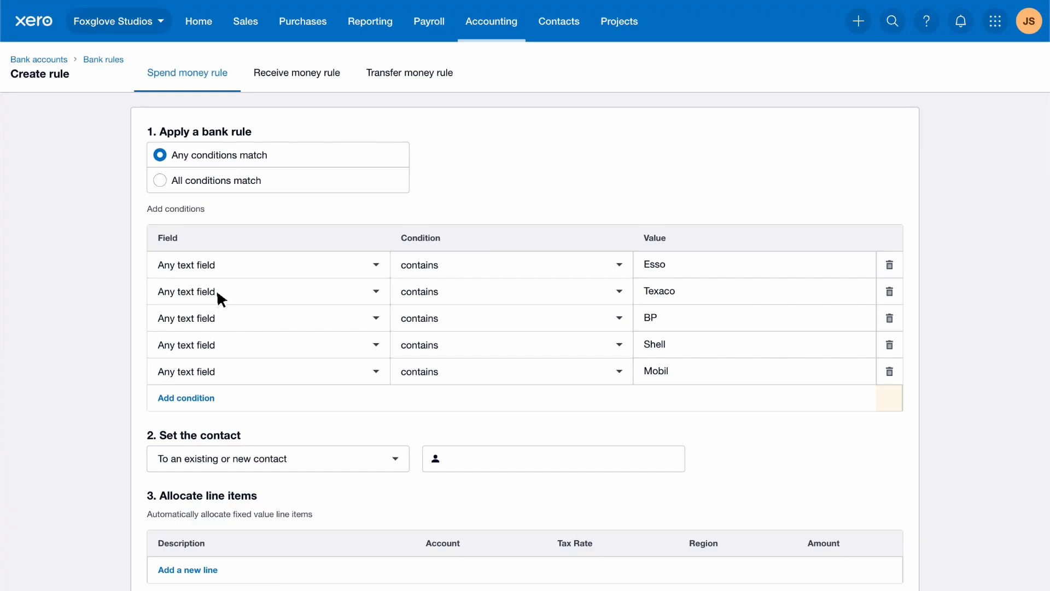
Set the rule's contact to be taken from the payee
{"action": "scroll", "coordinate": [216, 289], "scroll_direction": "down", "scroll_amount": 6}
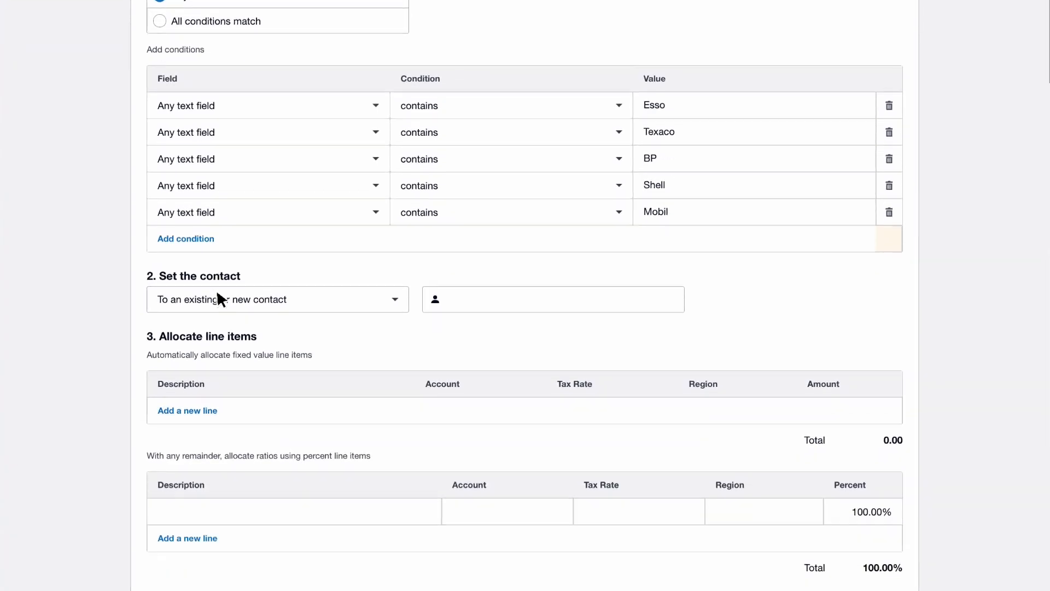
{"action": "scroll", "coordinate": [217, 291], "scroll_direction": "down", "scroll_amount": 1}
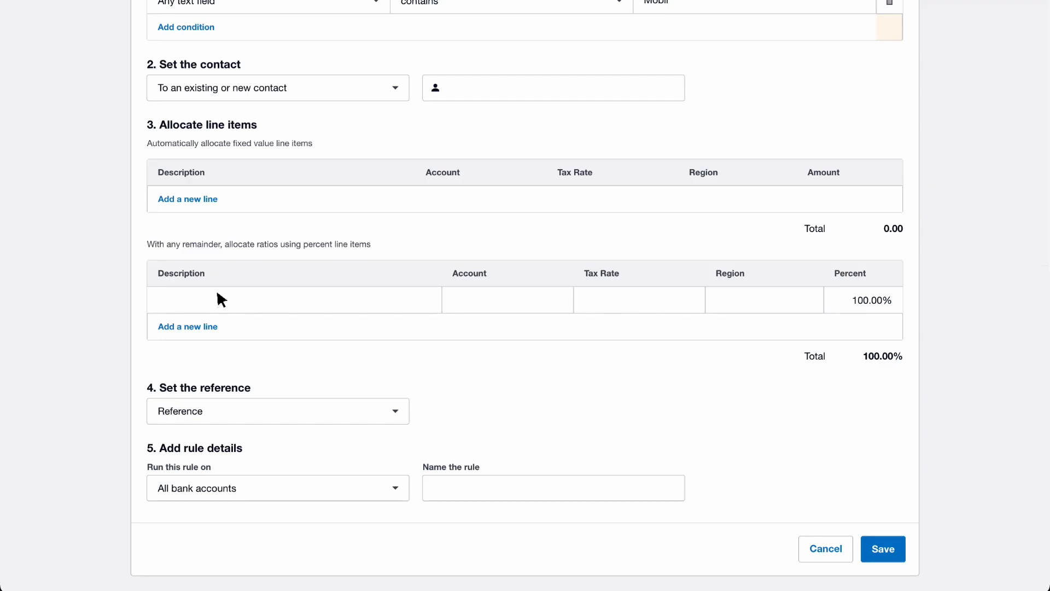
{"action": "left_click", "coordinate": [399, 95]}
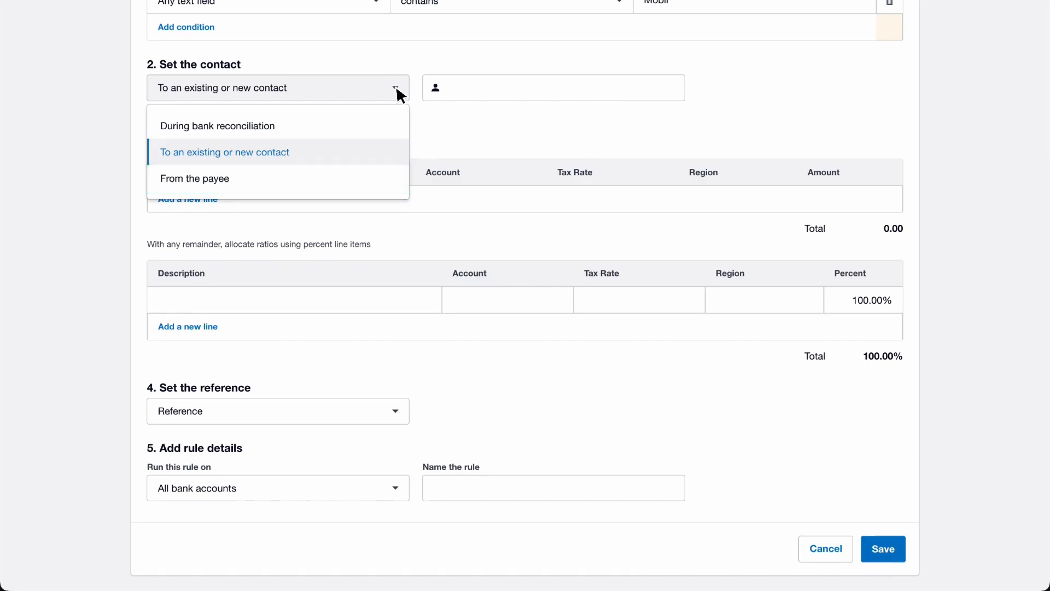
{"action": "left_click", "coordinate": [239, 184]}
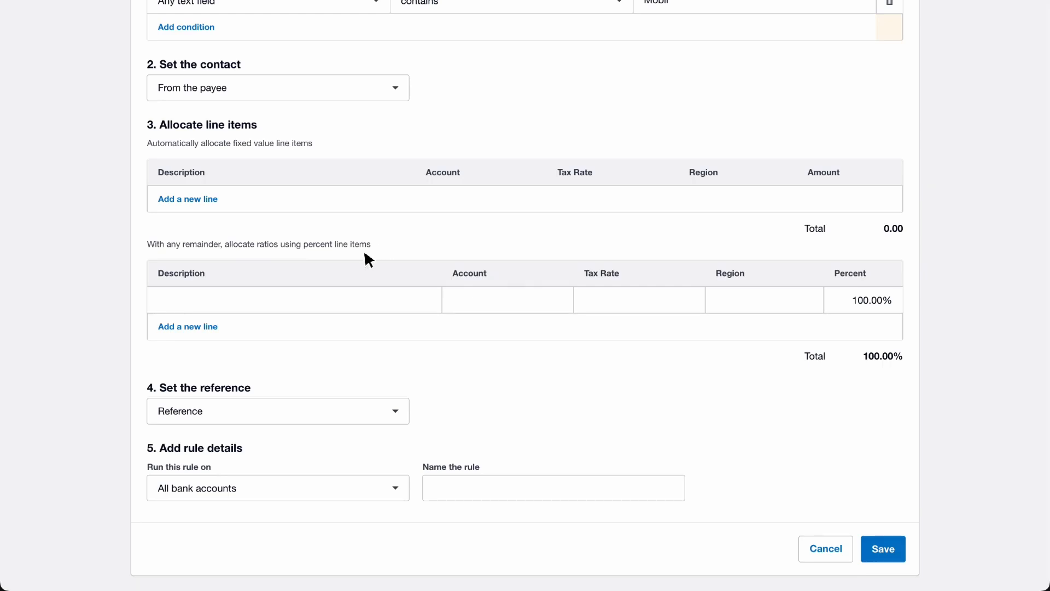
Fill in the percent line item with description Fuel and account 449 - Motor Vehicle Expenses
{"action": "left_click", "coordinate": [285, 305]}
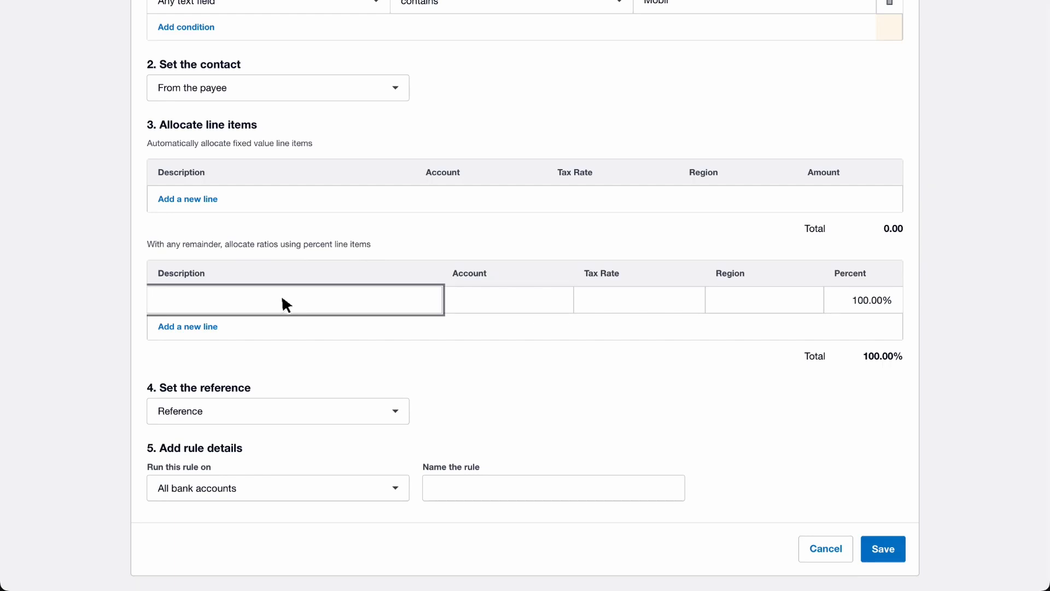
{"action": "type", "text": "Fuel"}
{"action": "left_click", "coordinate": [556, 299]}
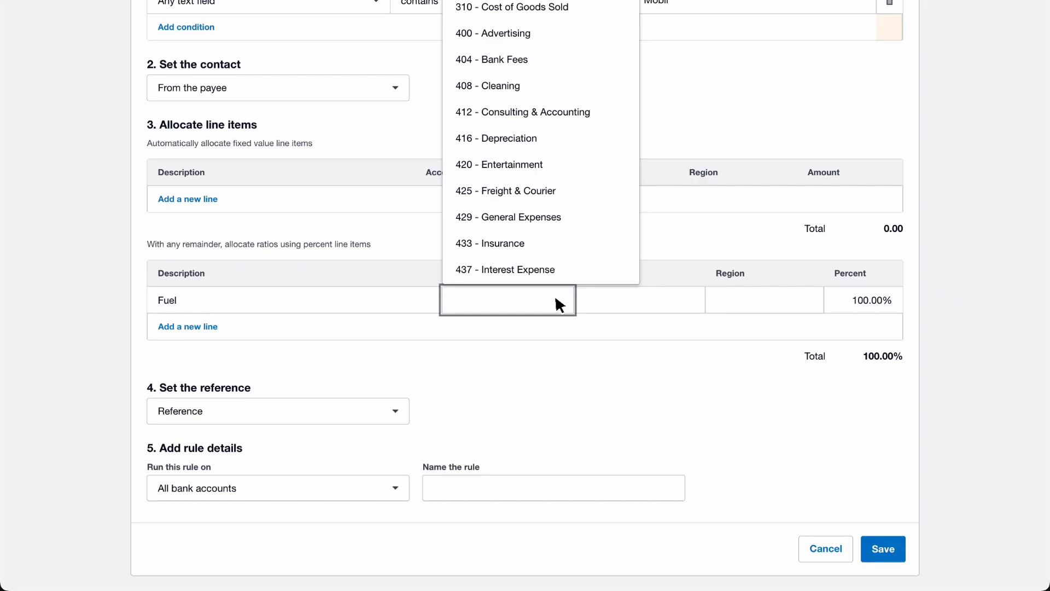
{"action": "type", "text": "Motor"}
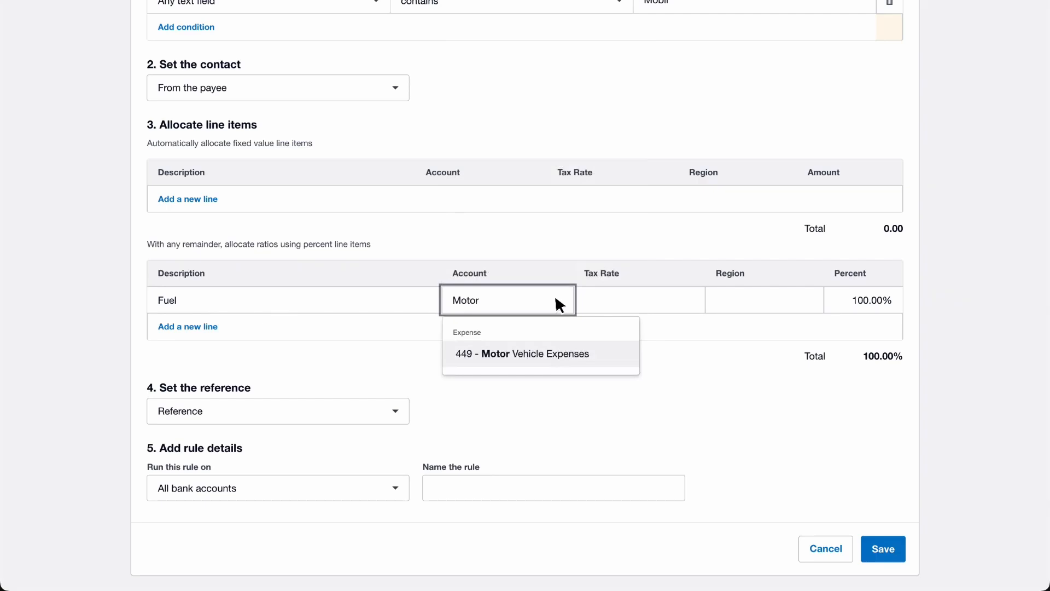
{"action": "left_click", "coordinate": [602, 358]}
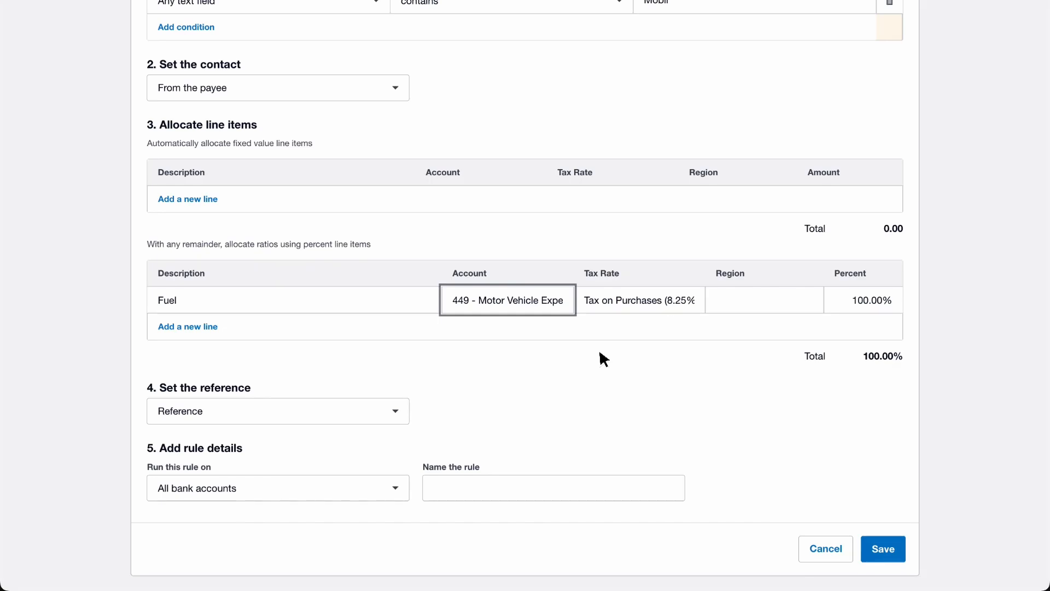
Set the rule's reference to the statement's Reference and run the rule on all bank accounts
{"action": "left_click", "coordinate": [395, 409]}
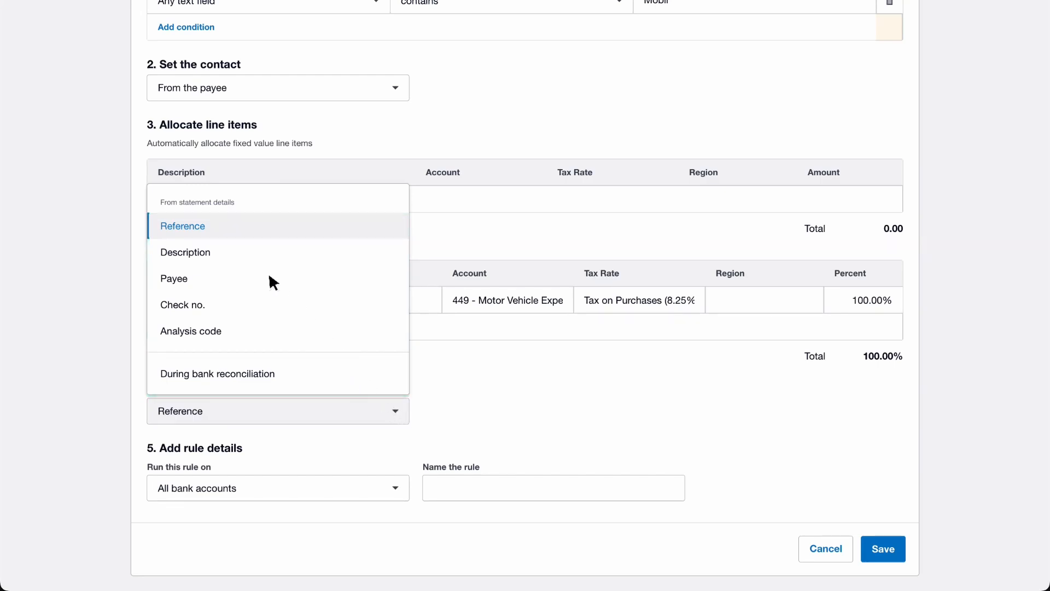
{"action": "left_click", "coordinate": [224, 226]}
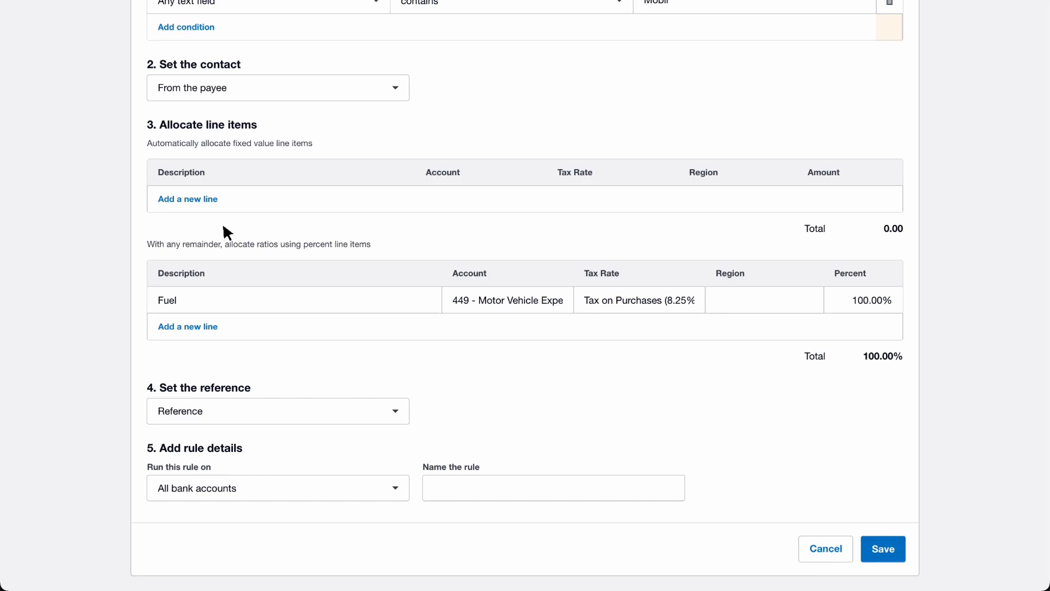
{"action": "left_click", "coordinate": [398, 496]}
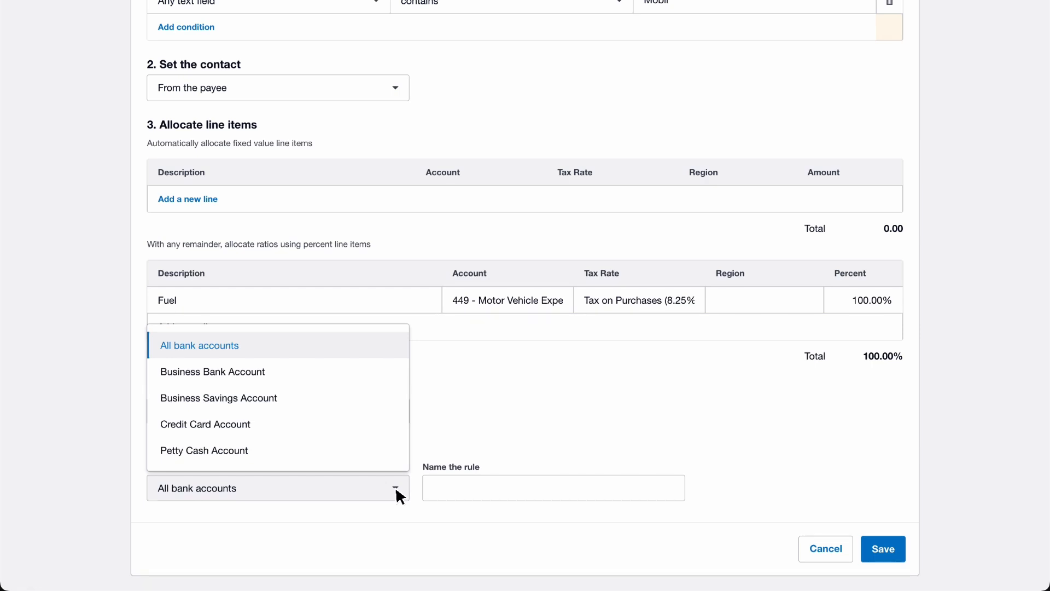
{"action": "left_click", "coordinate": [303, 347]}
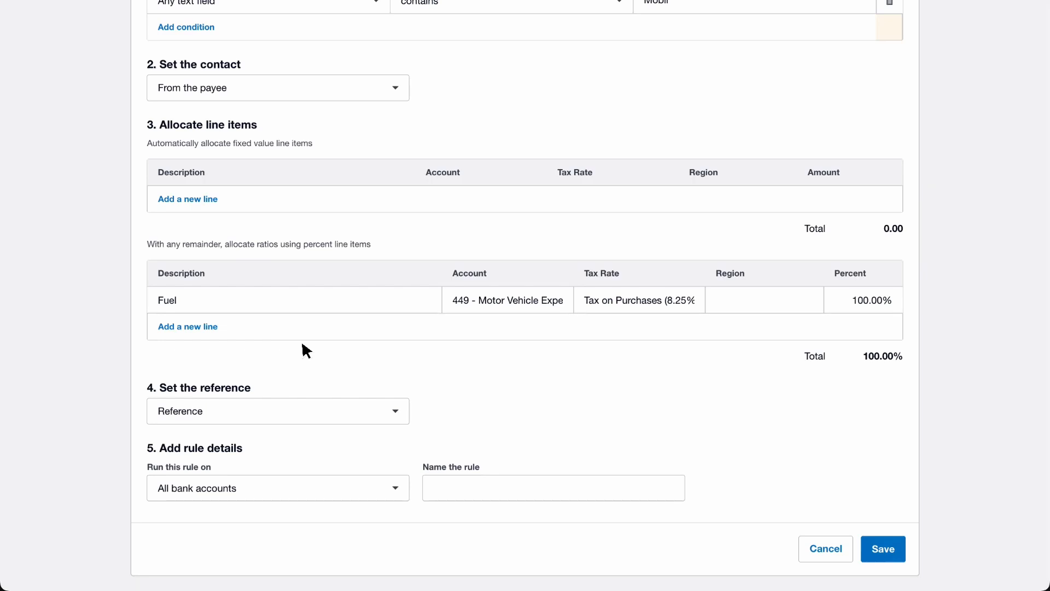
Name the rule Fuel Expenses and save it
{"action": "left_click", "coordinate": [659, 494]}
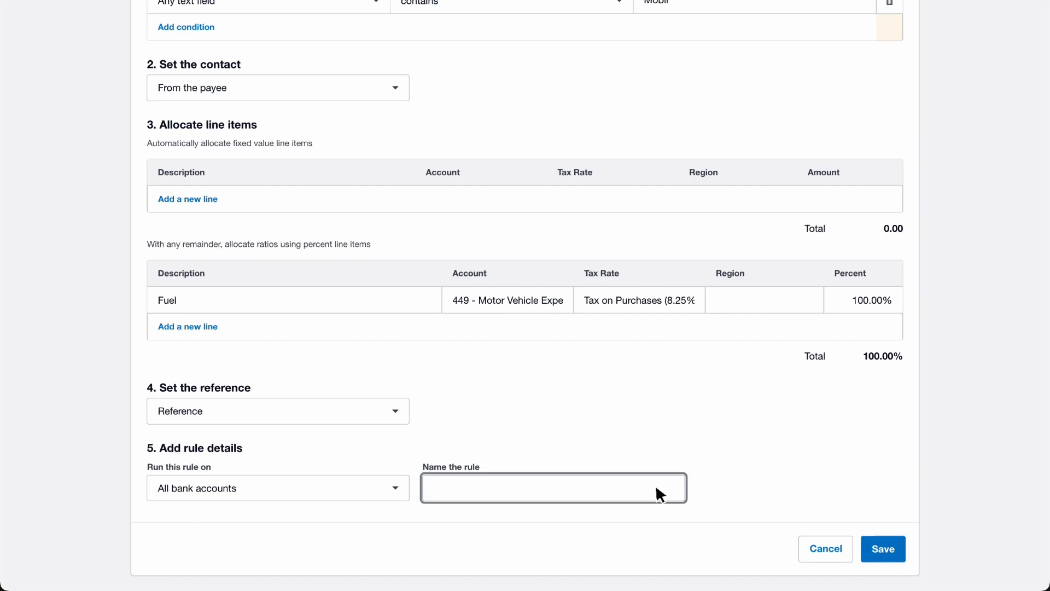
{"action": "type", "text": "Fuel Expenses"}
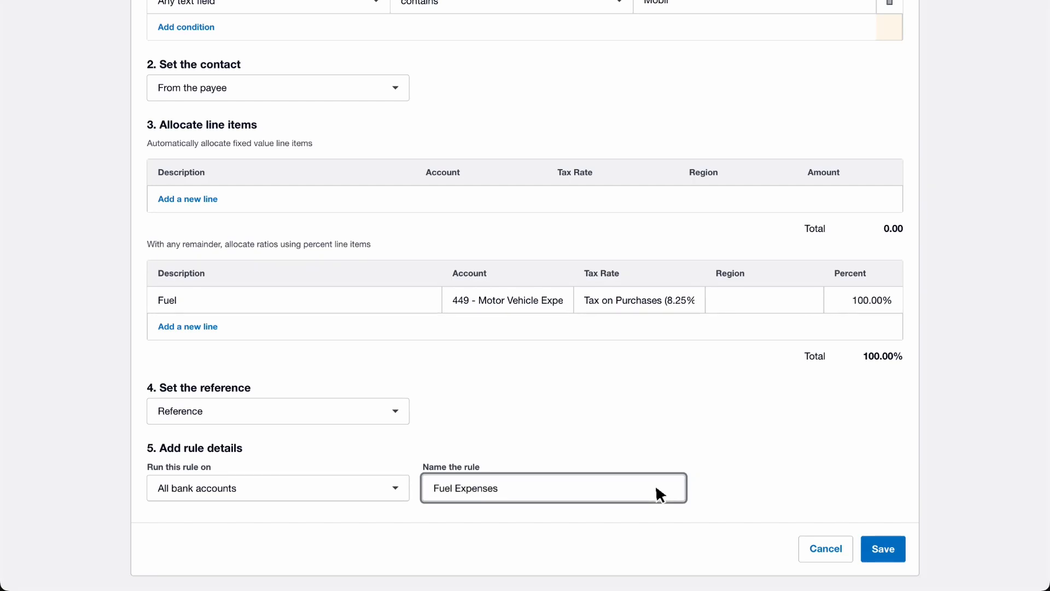
{"action": "left_click", "coordinate": [900, 548]}
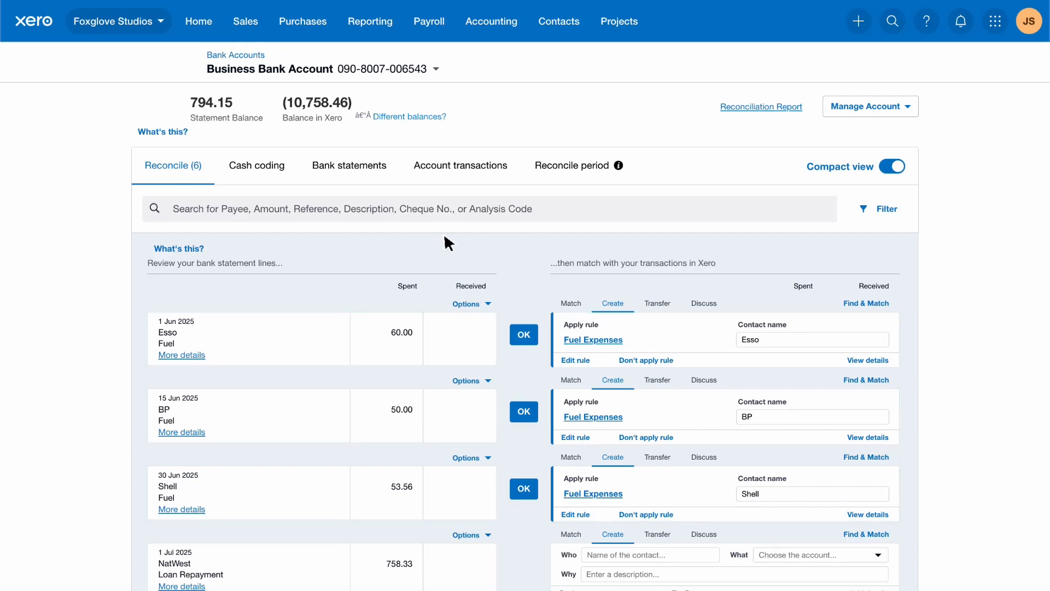
Reconcile the Esso, BP and Shell statement lines using the Fuel Expenses rule
{"action": "left_click", "coordinate": [534, 339]}
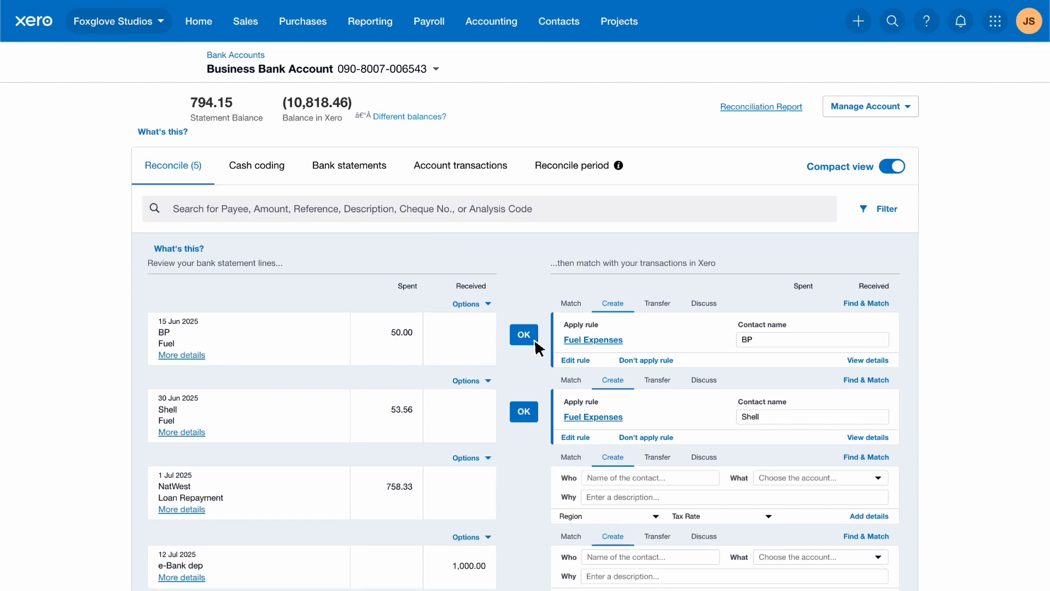
{"action": "left_click", "coordinate": [534, 340]}
{"action": "left_click", "coordinate": [534, 339]}
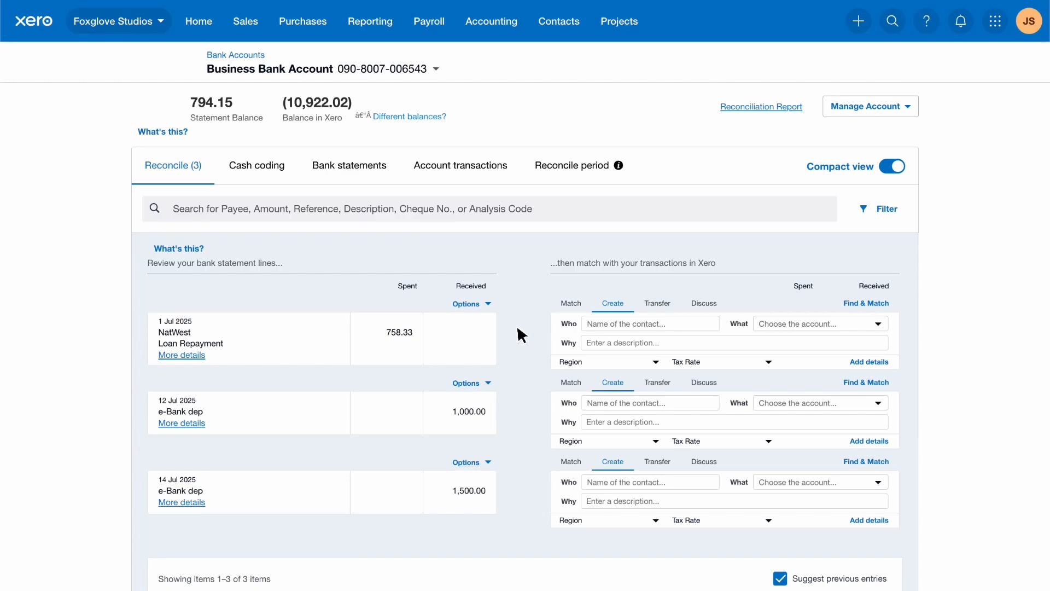
Create a bank rule from the NatWest line, matching all conditions: payee contains NatWest, description equals Loan Repayment, amount is greater than 750
{"action": "left_click", "coordinate": [489, 306]}
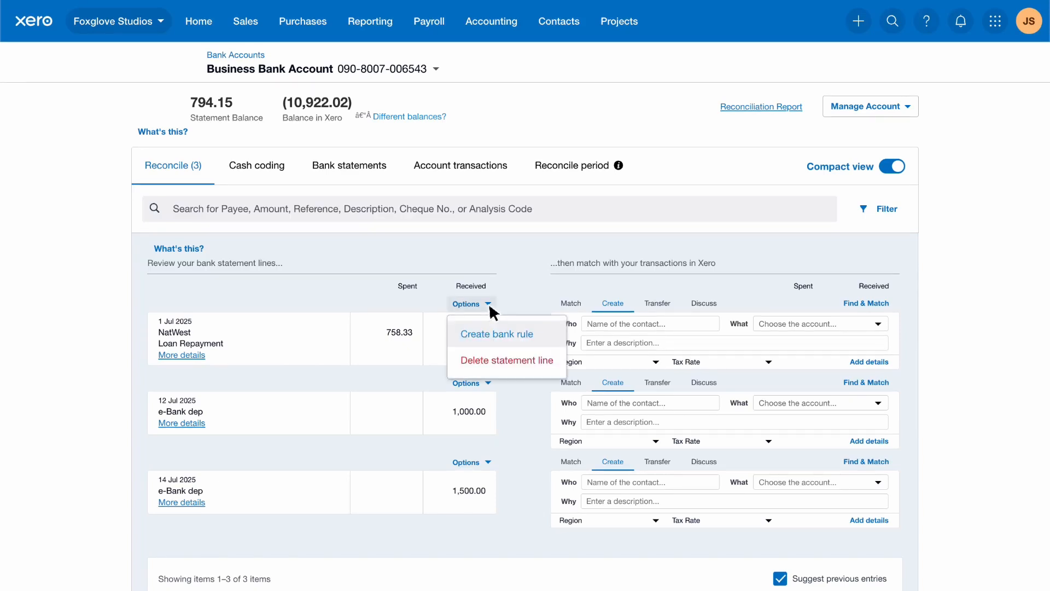
{"action": "left_click", "coordinate": [545, 332]}
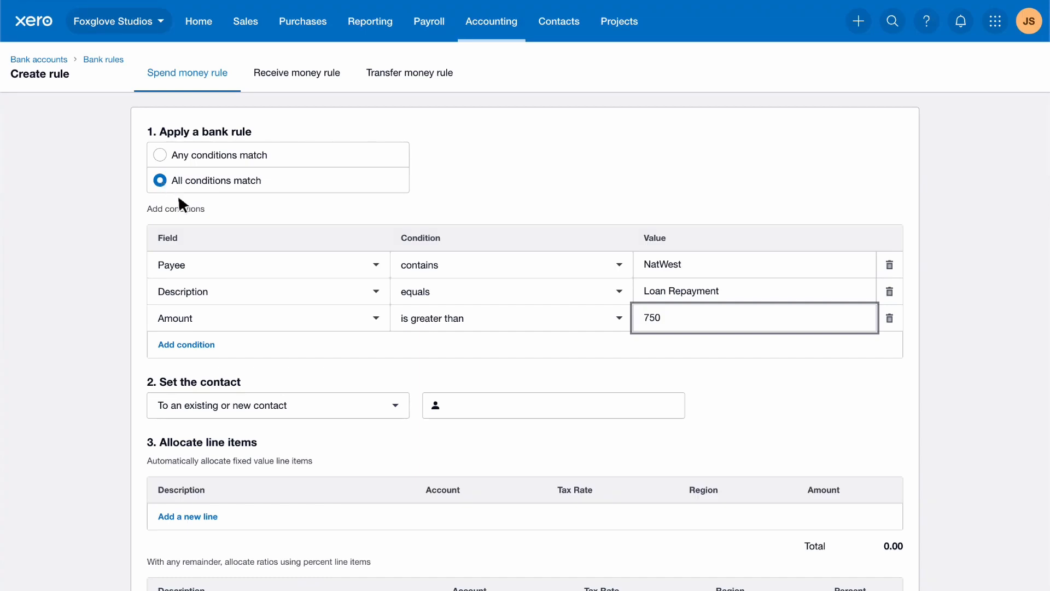
Take the contact for the NatWest rule from the payee
{"action": "left_click", "coordinate": [396, 402]}
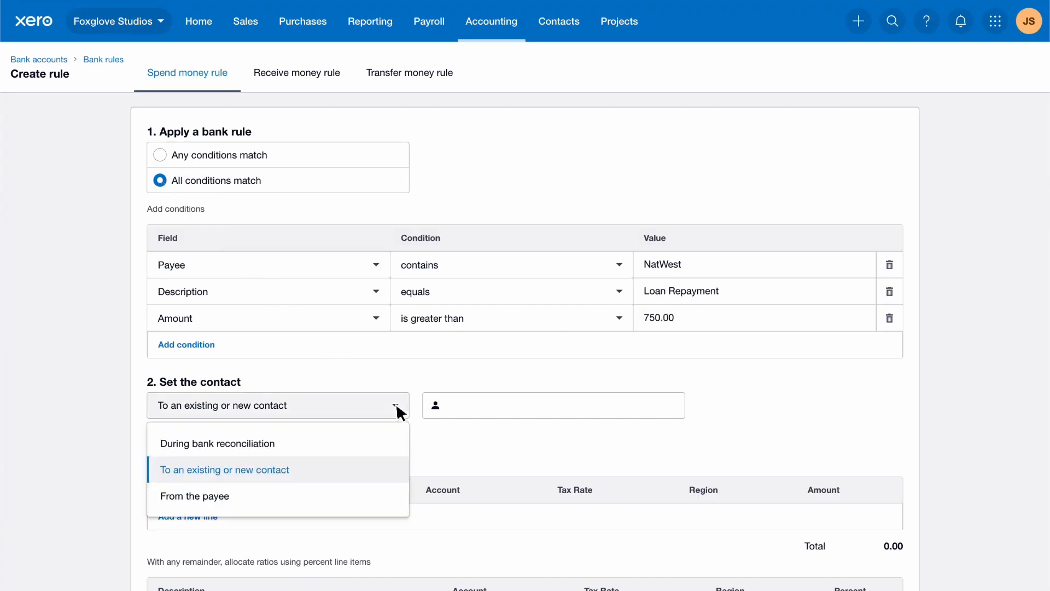
{"action": "left_click", "coordinate": [248, 495]}
Add a fixed value line item with description Loan Repayment, account 900 - Loan and amount 750.00
{"action": "scroll", "coordinate": [249, 495], "scroll_direction": "down", "scroll_amount": 6}
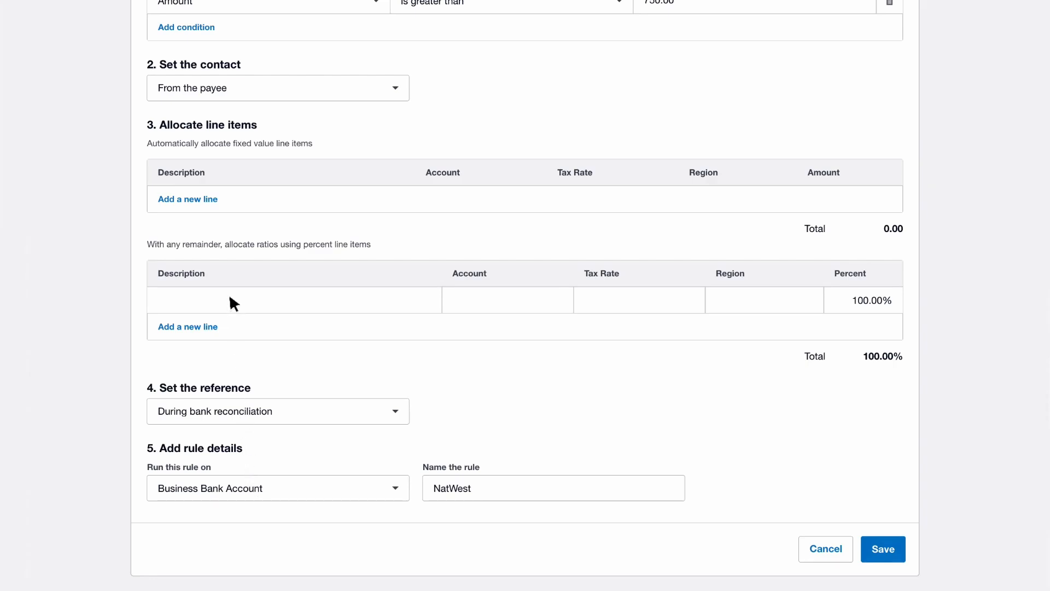
{"action": "left_click", "coordinate": [219, 199]}
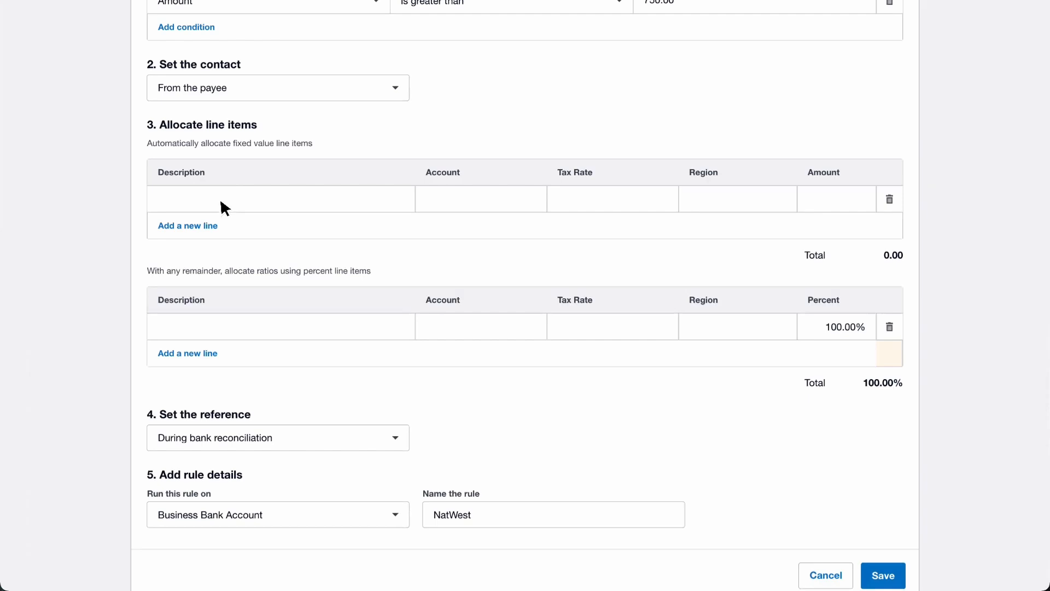
{"action": "left_click", "coordinate": [381, 193]}
{"action": "type", "text": "Loan Repayment"}
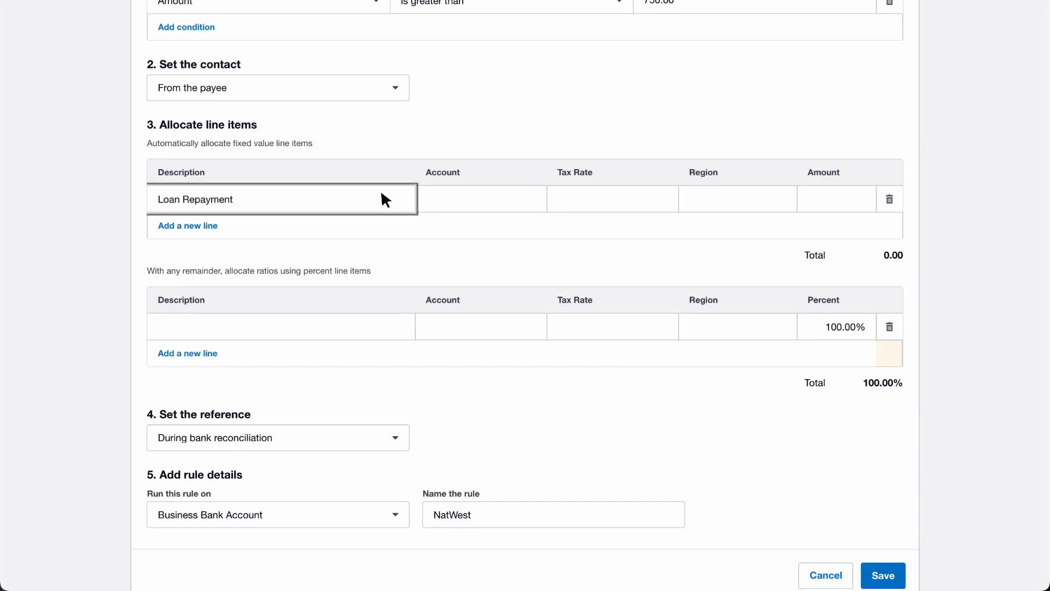
{"action": "left_click", "coordinate": [536, 204]}
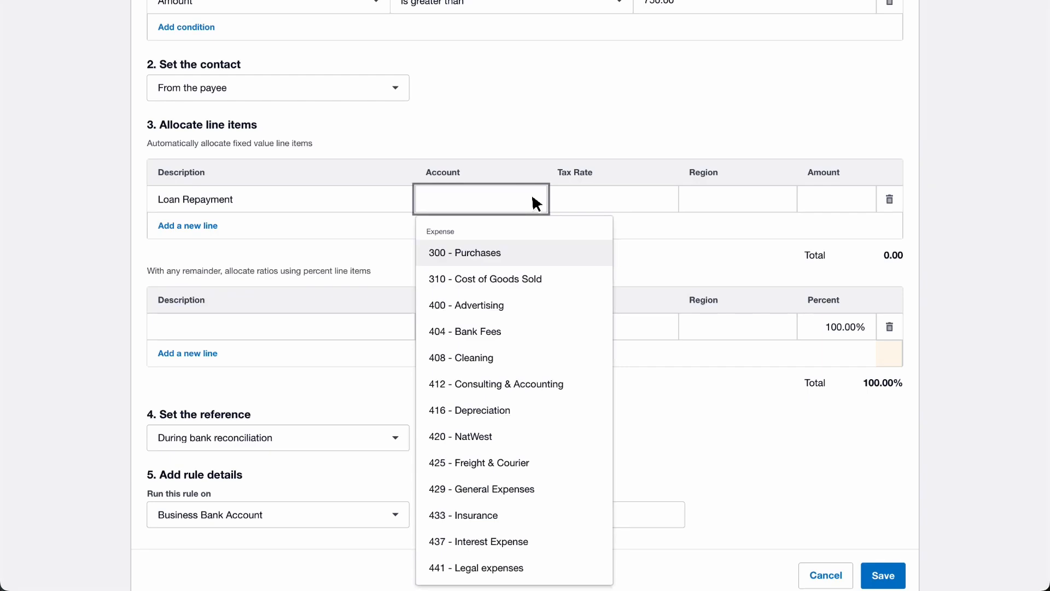
{"action": "type", "text": "Loan"}
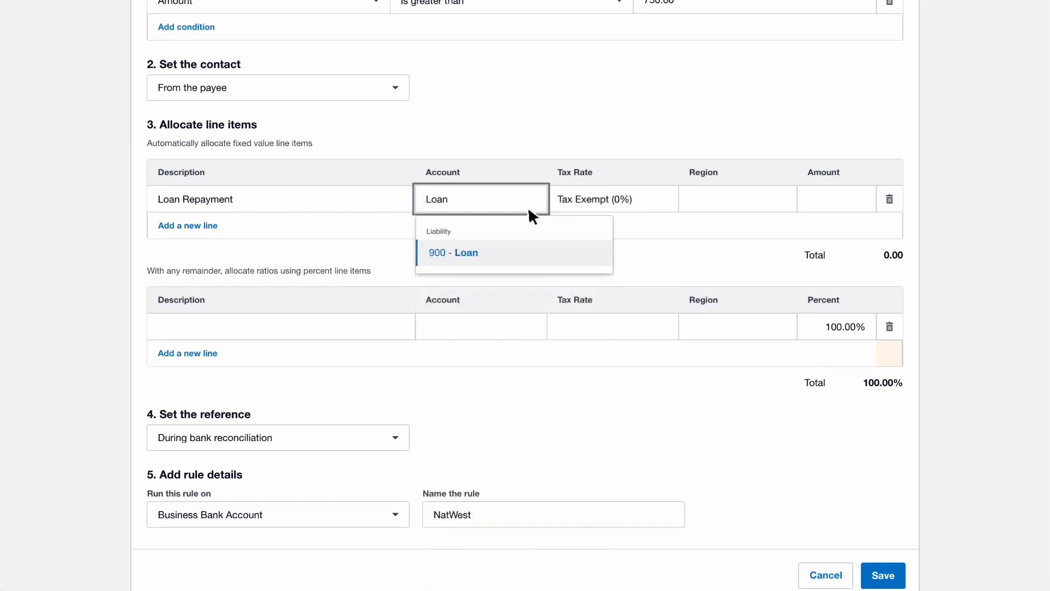
{"action": "left_click", "coordinate": [520, 257]}
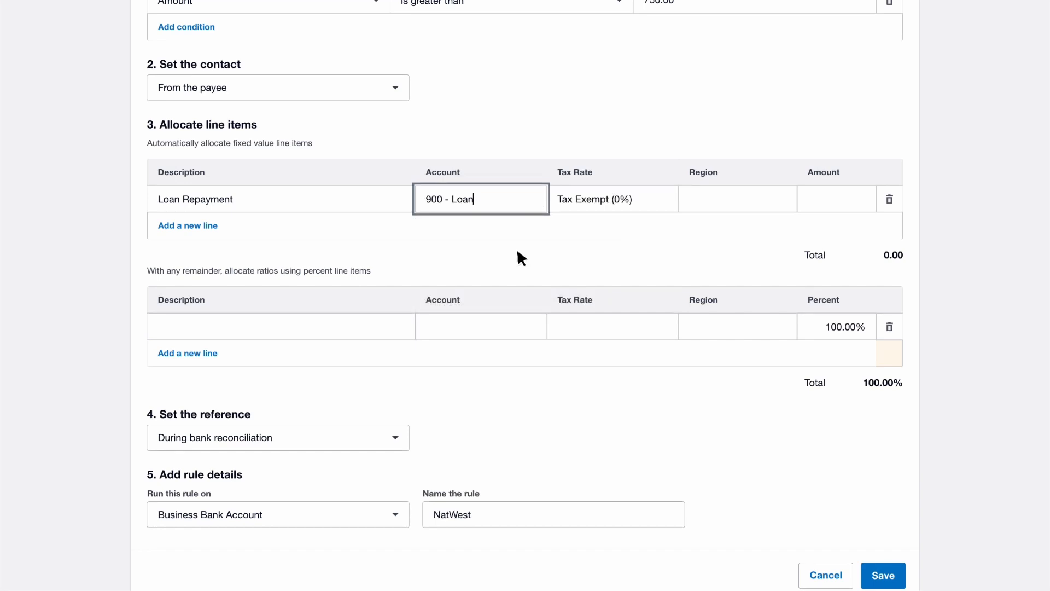
{"action": "left_click", "coordinate": [848, 201]}
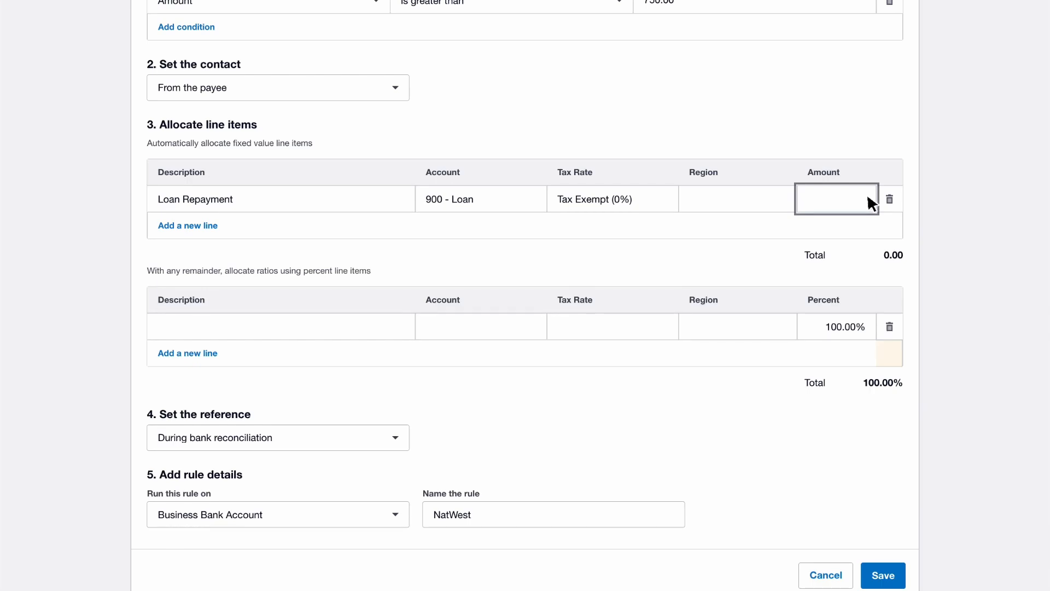
{"action": "type", "text": "750.00"}
Allocate the remaining 100% to a Loan interest line on account 437 - Interest Expense and save the NatWest rule
{"action": "left_click", "coordinate": [391, 323]}
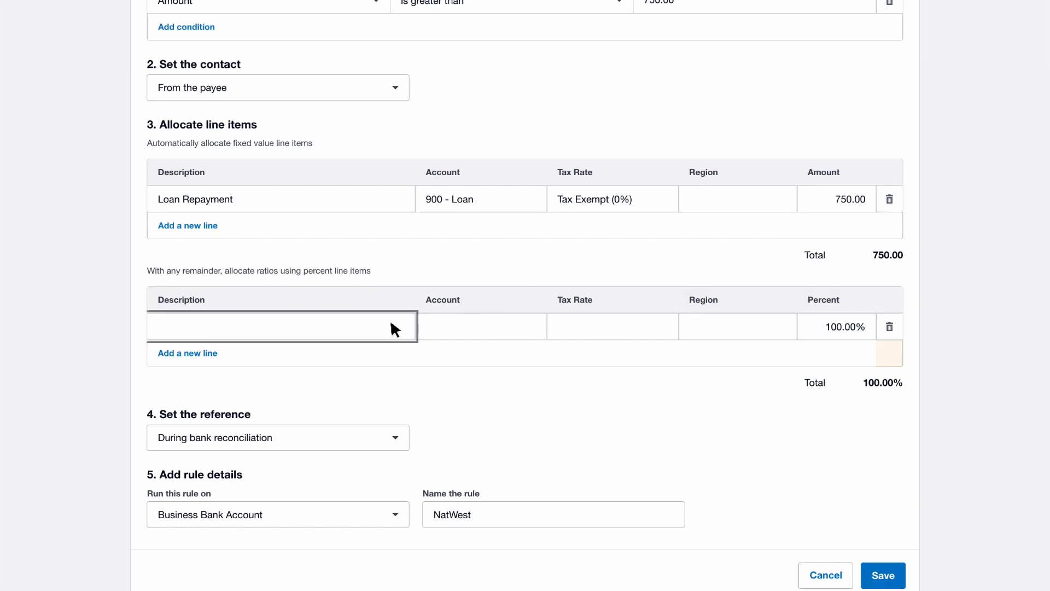
{"action": "type", "text": "Loan interest"}
{"action": "left_click", "coordinate": [536, 328]}
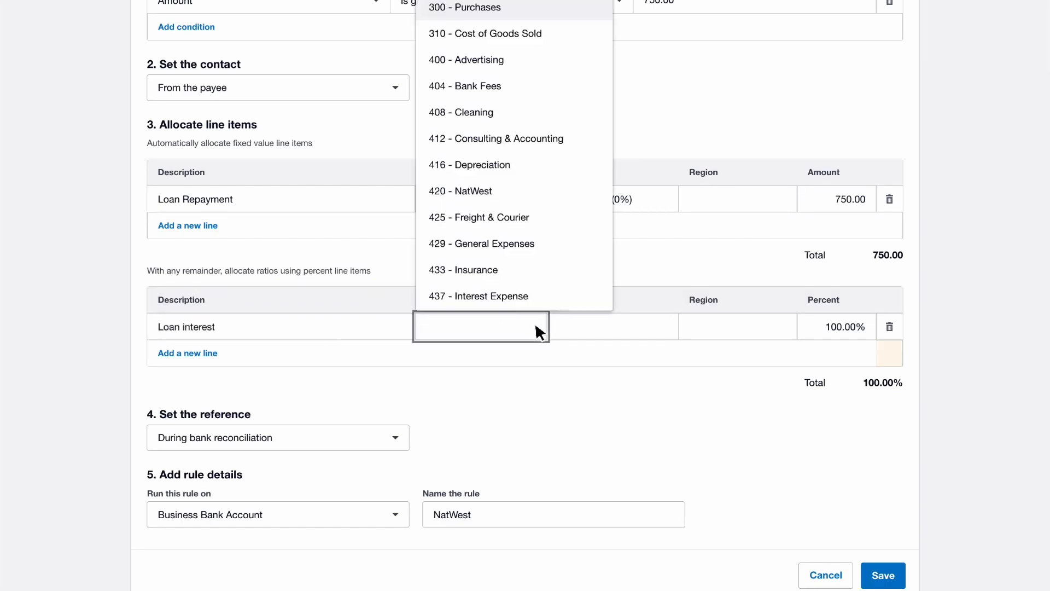
{"action": "left_click", "coordinate": [542, 296]}
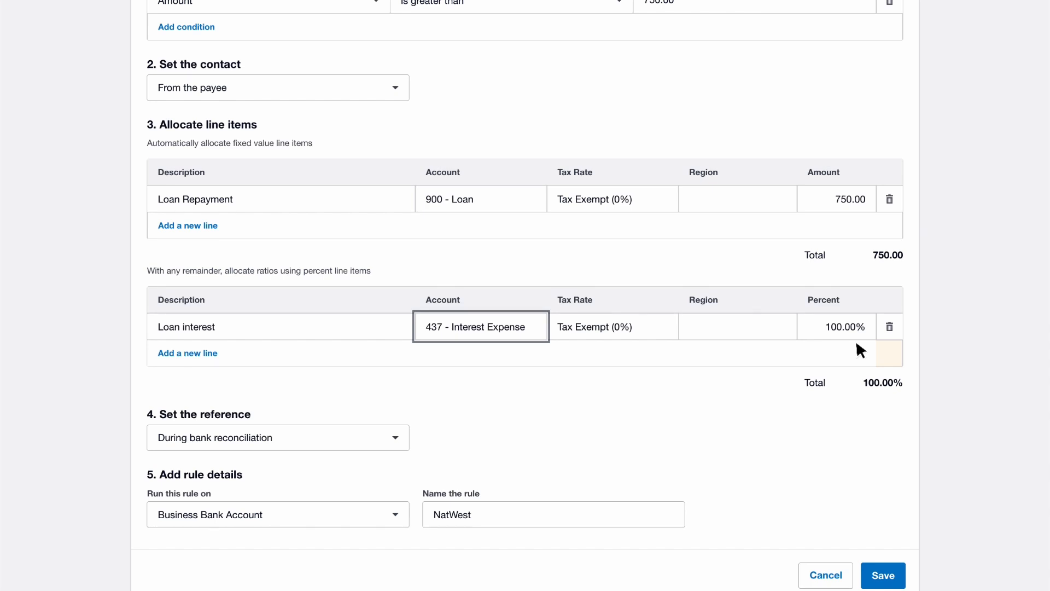
{"action": "left_click", "coordinate": [883, 575]}
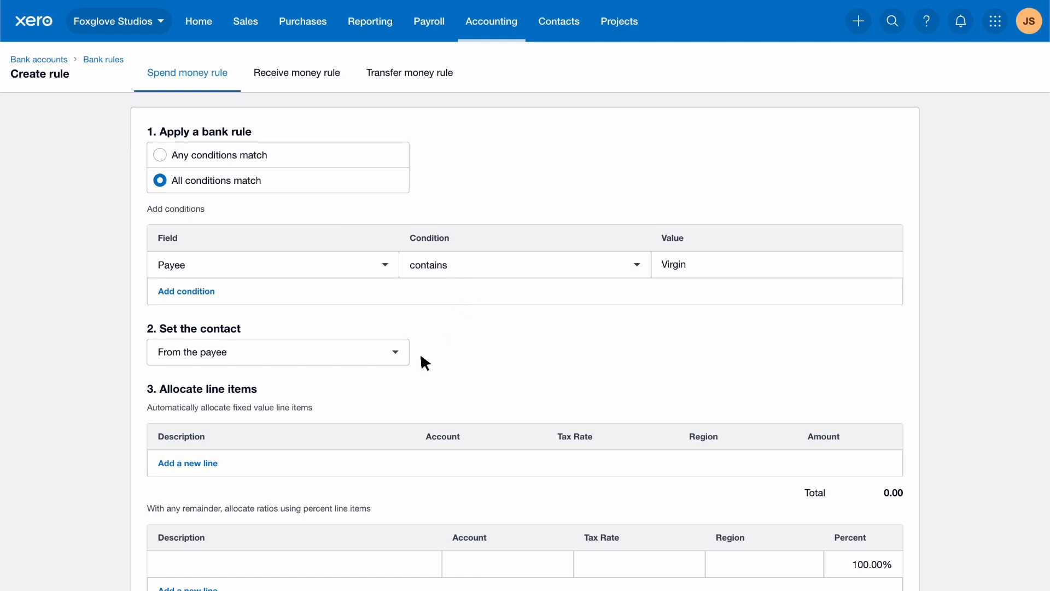
In the Virgin Media rule, fill the percent line with Landline Costs - 75% Business, account 489 - Telephone & Internet and 75%
{"action": "scroll", "coordinate": [421, 358], "scroll_direction": "down", "scroll_amount": 4}
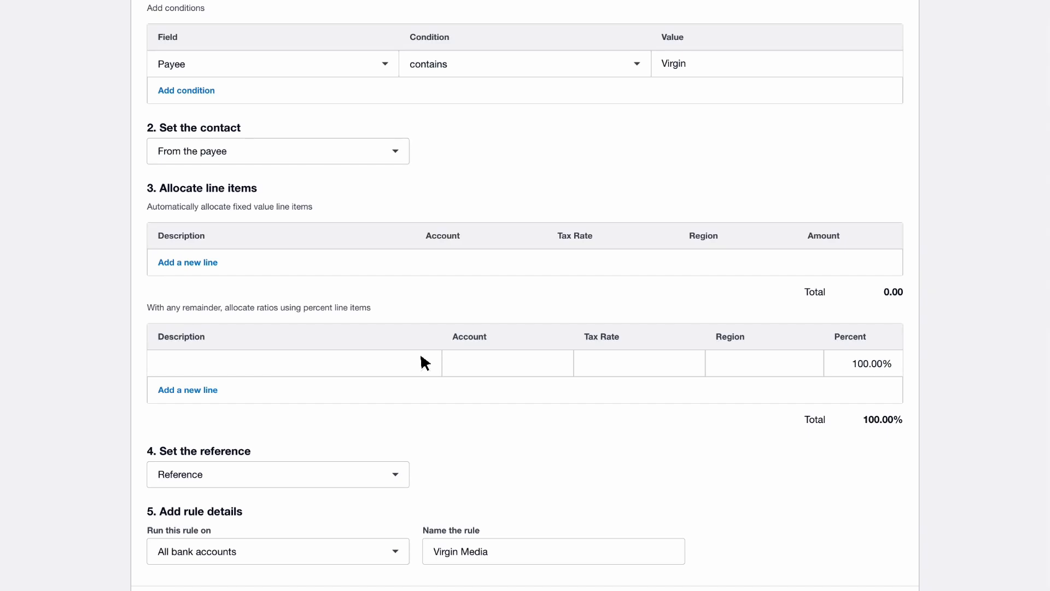
{"action": "left_click", "coordinate": [385, 368]}
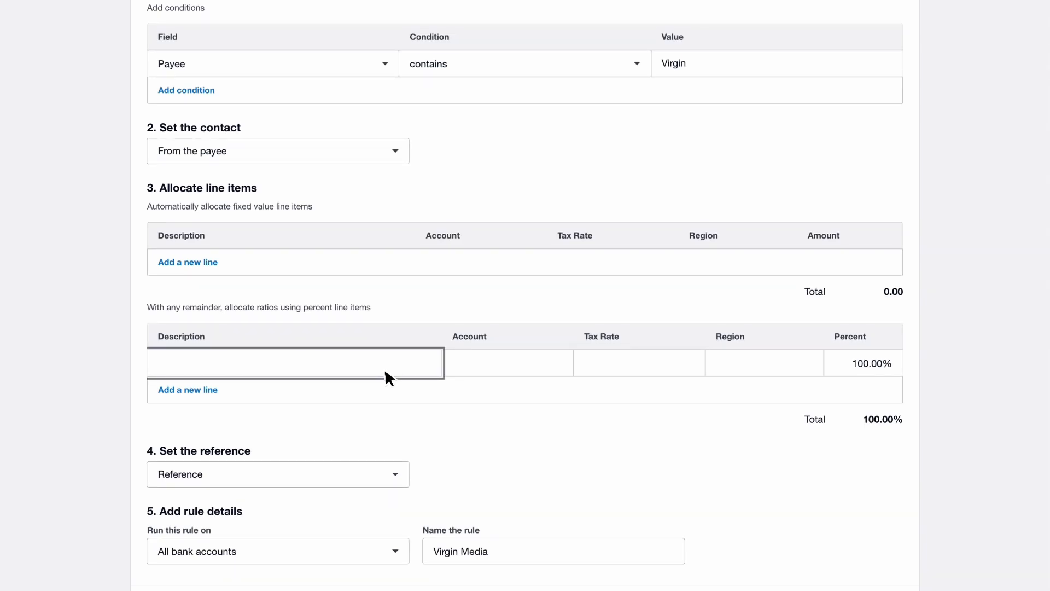
{"action": "type", "text": "Landline Costs - 75% Business"}
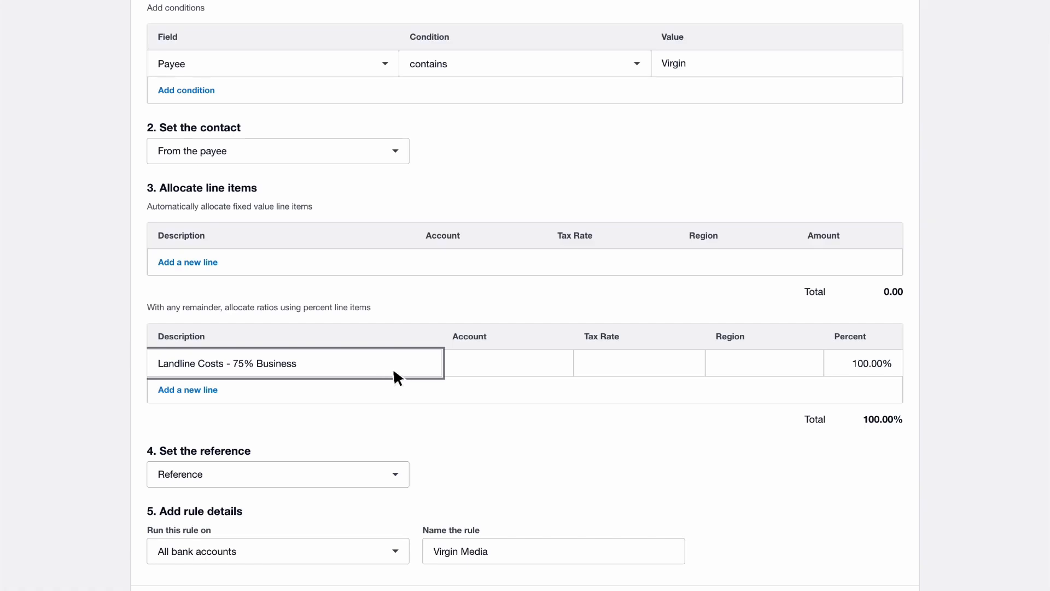
{"action": "left_click", "coordinate": [556, 363]}
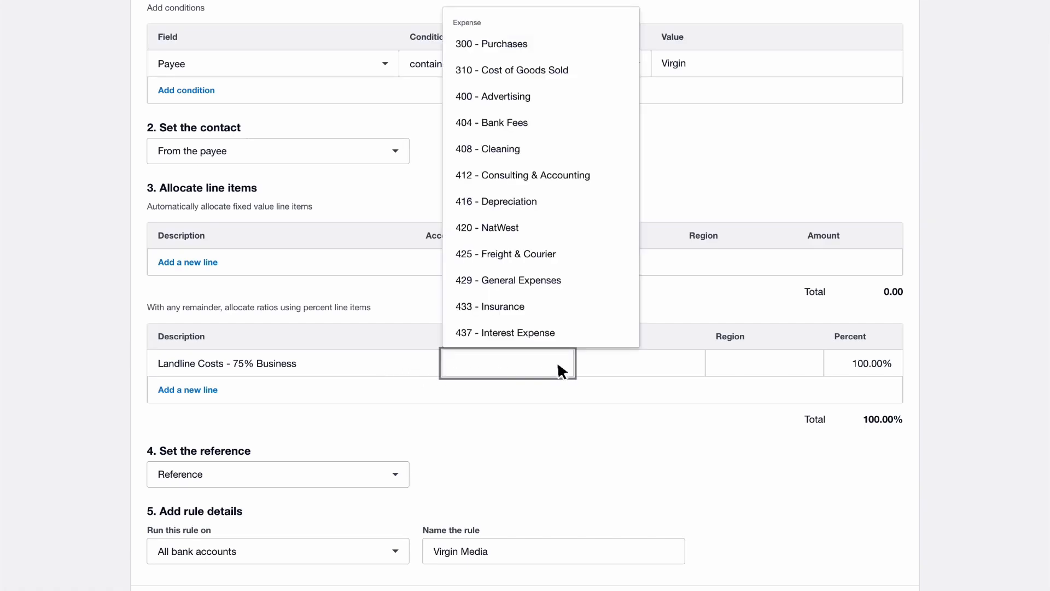
{"action": "type", "text": "Telephone"}
{"action": "left_click", "coordinate": [583, 416]}
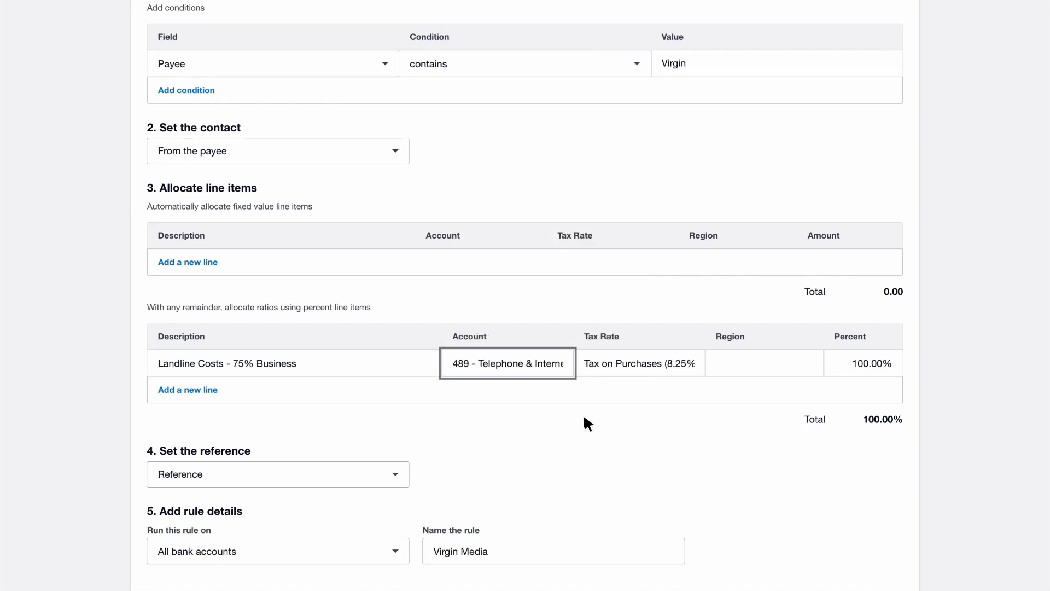
{"action": "left_click", "coordinate": [895, 373]}
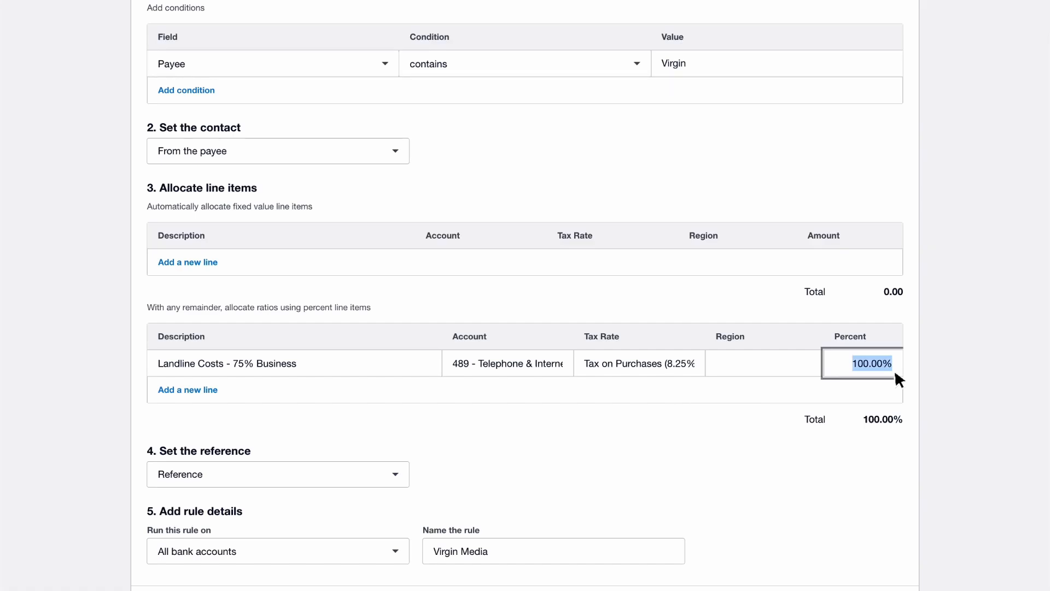
{"action": "type", "text": "75"}
{"action": "key", "text": "Tab"}
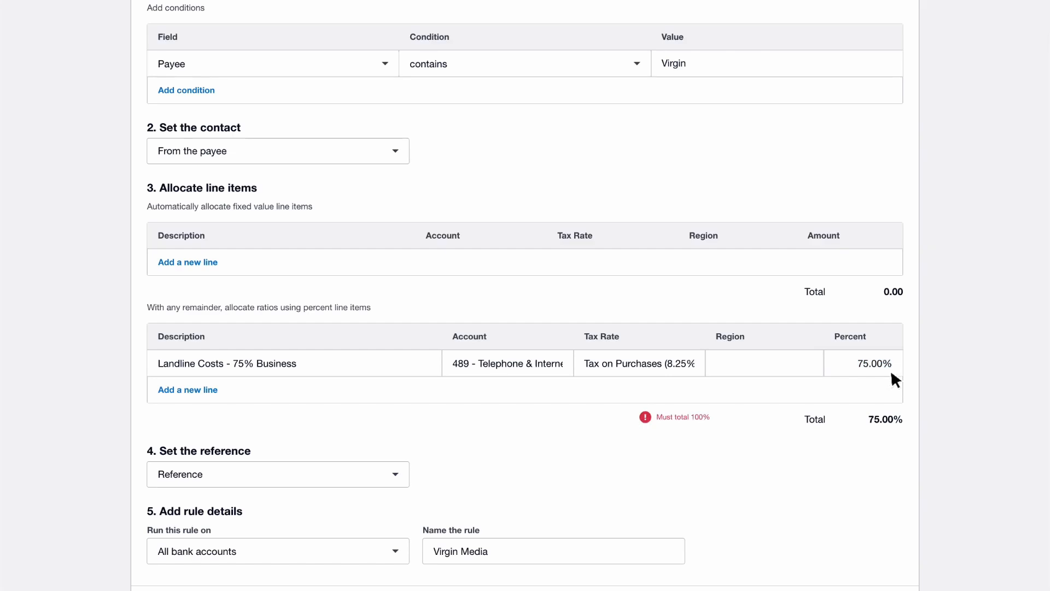
Add a percent line Landline Costs - 25% Private with account 880 - Owner A Drawings and 25%, and save the Virgin Media rule
{"action": "left_click", "coordinate": [219, 388]}
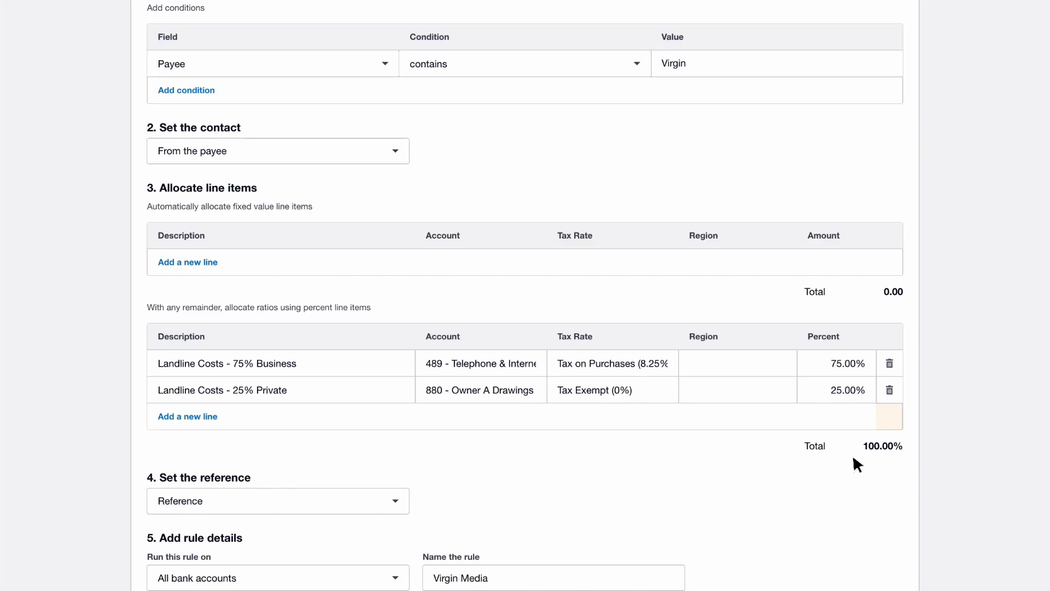
{"action": "scroll", "coordinate": [853, 459], "scroll_direction": "down", "scroll_amount": 2}
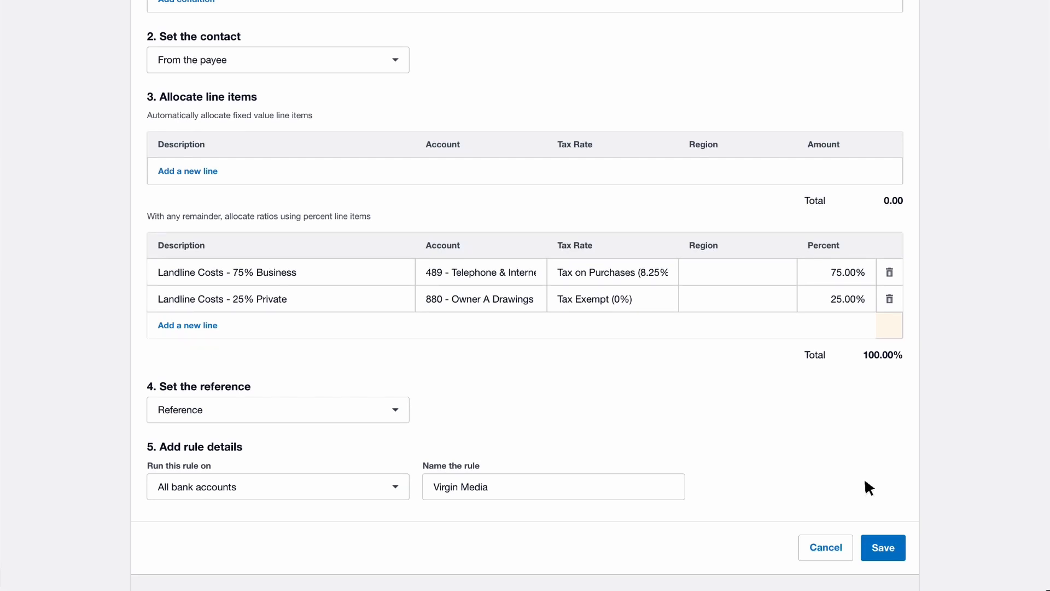
{"action": "left_click", "coordinate": [901, 551]}
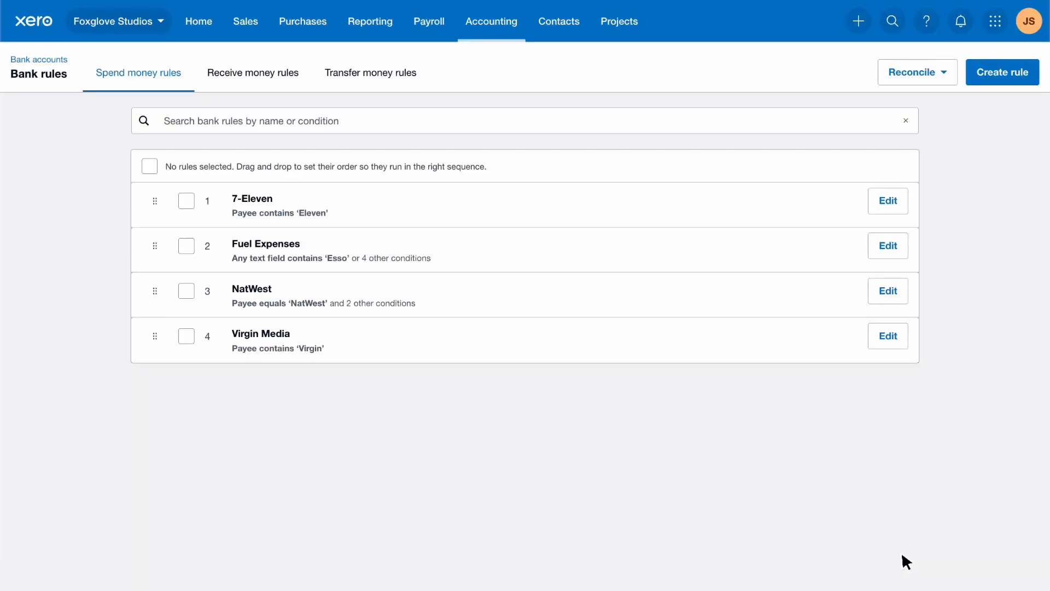